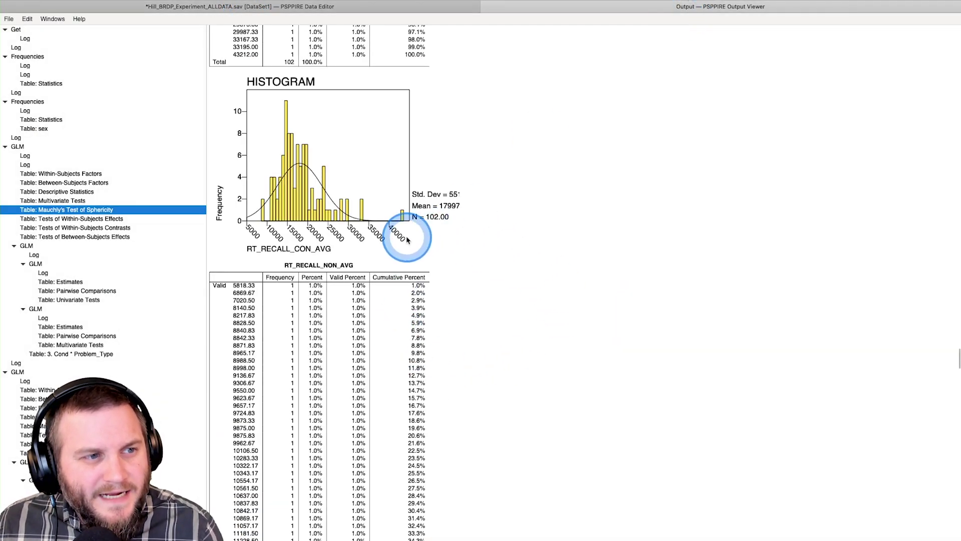
Step: Try the Print dialog with print-to-file selected, then cancel it
{"action": "scroll", "coordinate": [533, 293], "scroll_direction": "down", "scroll_amount": 20}
{"action": "scroll", "coordinate": [526, 297], "scroll_direction": "down", "scroll_amount": 20}
{"action": "scroll", "coordinate": [525, 296], "scroll_direction": "up", "scroll_amount": 20}
{"action": "left_click", "coordinate": [9, 19]}
{"action": "left_click", "coordinate": [31, 31]}
{"action": "left_click", "coordinate": [382, 191]}
{"action": "left_click", "coordinate": [594, 391]}
Step: Bring up Export Output with Desktop as the location and list the export file types
{"action": "left_click", "coordinate": [11, 19]}
{"action": "left_click", "coordinate": [26, 42]}
{"action": "left_click", "coordinate": [322, 185]}
{"action": "left_click", "coordinate": [507, 353]}
{"action": "left_click", "coordinate": [415, 145]}
{"action": "left_click", "coordinate": [393, 394]}
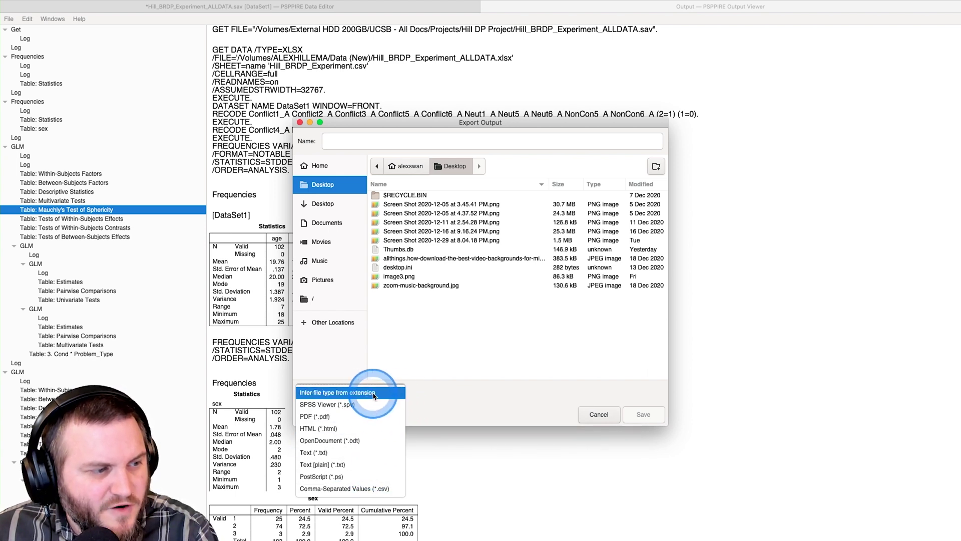
{"action": "left_click", "coordinate": [351, 406]}
{"action": "left_click", "coordinate": [351, 418]}
{"action": "left_click", "coordinate": [354, 429]}
{"action": "left_click", "coordinate": [377, 442]}
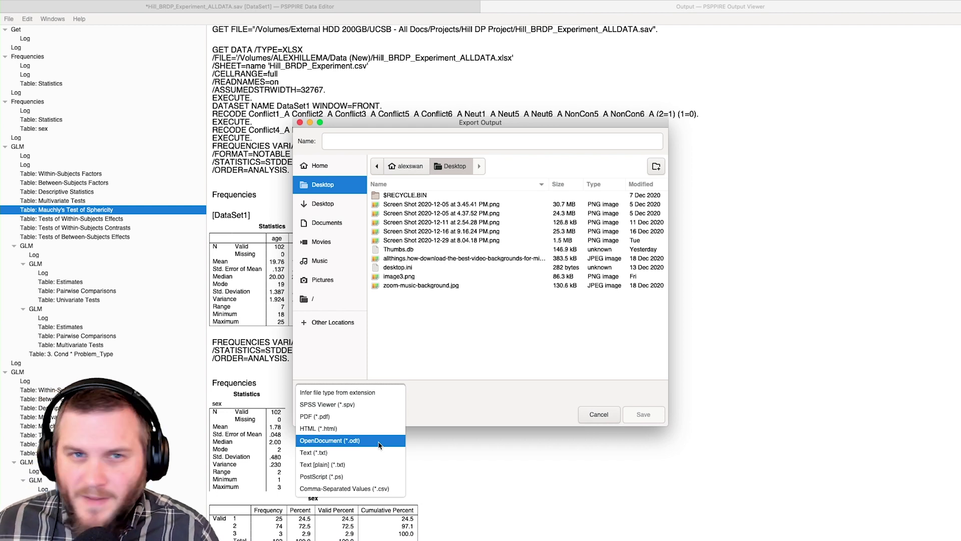
{"action": "mouse_move", "coordinate": [379, 445]}
{"action": "left_mouse_down"}
{"action": "mouse_move", "coordinate": [371, 458]}
{"action": "mouse_move", "coordinate": [379, 469]}
{"action": "mouse_move", "coordinate": [381, 458]}
{"action": "left_mouse_up"}
{"action": "left_click", "coordinate": [380, 458]}
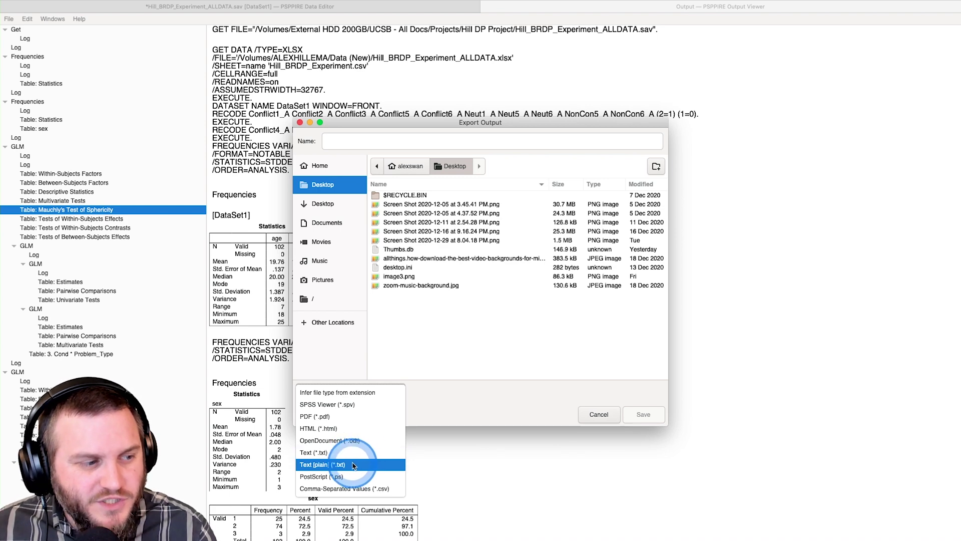
{"action": "left_click", "coordinate": [385, 490]}
{"action": "left_click", "coordinate": [242, 258]}
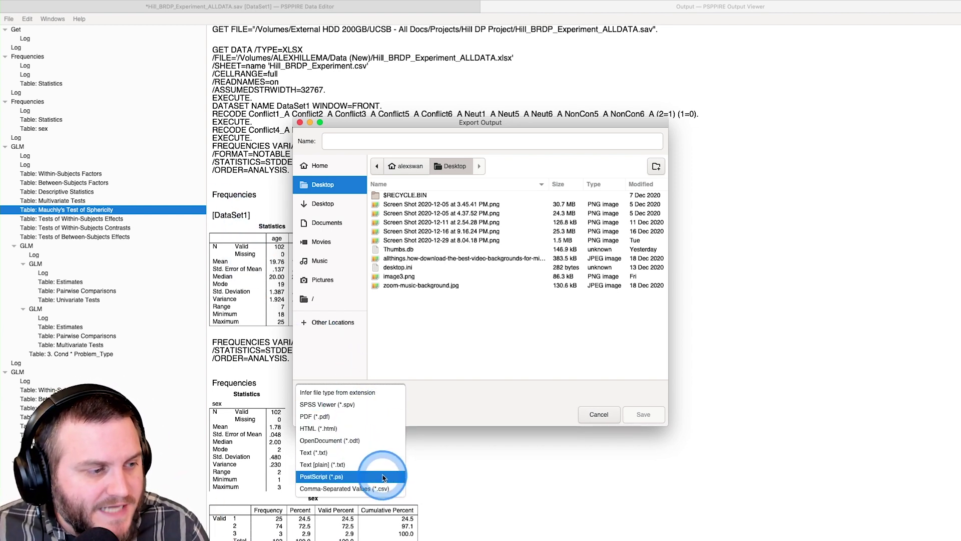
Step: Save the output as 'test' with the PDF (*.pdf) file type
{"action": "left_click", "coordinate": [369, 431]}
{"action": "left_click", "coordinate": [379, 143]}
{"action": "type", "text": "test"}
{"action": "left_click", "coordinate": [495, 293]}
{"action": "left_click", "coordinate": [658, 410]}
{"action": "left_click", "coordinate": [654, 413]}
{"action": "left_click", "coordinate": [719, 427]}
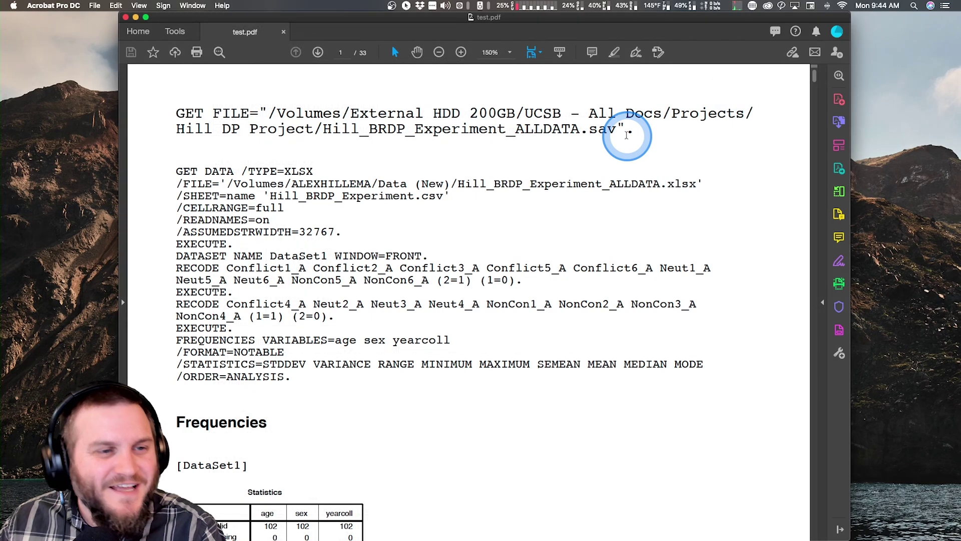
Step: Scroll through test.pdf down to page 5's Problem_Type Estimates and Pairwise Comparisons tables
{"action": "scroll", "coordinate": [616, 144], "scroll_direction": "down", "scroll_amount": 2}
{"action": "scroll", "coordinate": [615, 143], "scroll_direction": "down", "scroll_amount": 10}
{"action": "scroll", "coordinate": [613, 144], "scroll_direction": "up", "scroll_amount": 5}
{"action": "scroll", "coordinate": [613, 144], "scroll_direction": "down", "scroll_amount": 11}
{"action": "scroll", "coordinate": [611, 139], "scroll_direction": "down", "scroll_amount": 20}
{"action": "scroll", "coordinate": [444, 202], "scroll_direction": "down", "scroll_amount": 20}
{"action": "scroll", "coordinate": [335, 221], "scroll_direction": "down", "scroll_amount": 3}
{"action": "scroll", "coordinate": [339, 224], "scroll_direction": "down", "scroll_amount": 12}
{"action": "scroll", "coordinate": [428, 254], "scroll_direction": "down", "scroll_amount": 3}
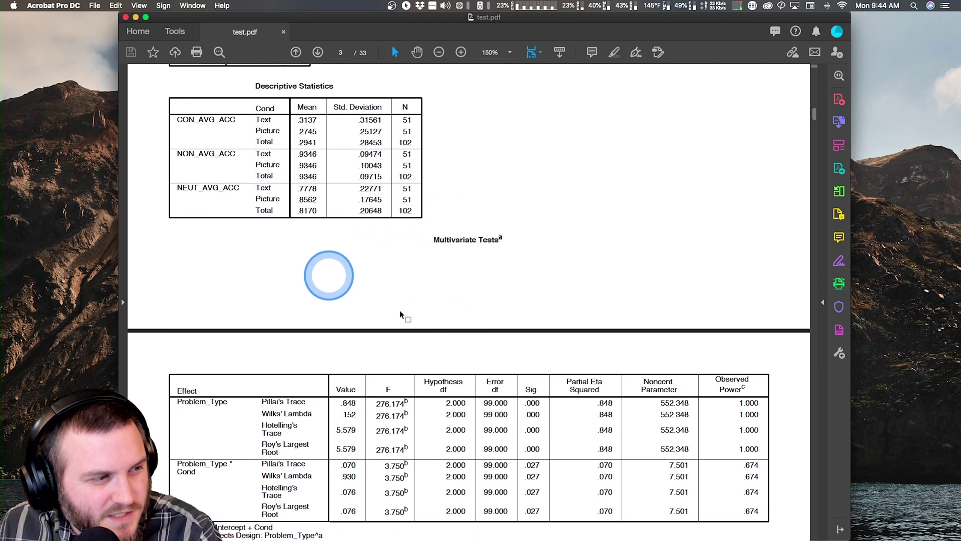
{"action": "scroll", "coordinate": [550, 343], "scroll_direction": "up", "scroll_amount": 2}
{"action": "scroll", "coordinate": [510, 335], "scroll_direction": "up", "scroll_amount": 10}
{"action": "scroll", "coordinate": [522, 325], "scroll_direction": "down", "scroll_amount": 15}
{"action": "scroll", "coordinate": [532, 325], "scroll_direction": "down", "scroll_amount": 2}
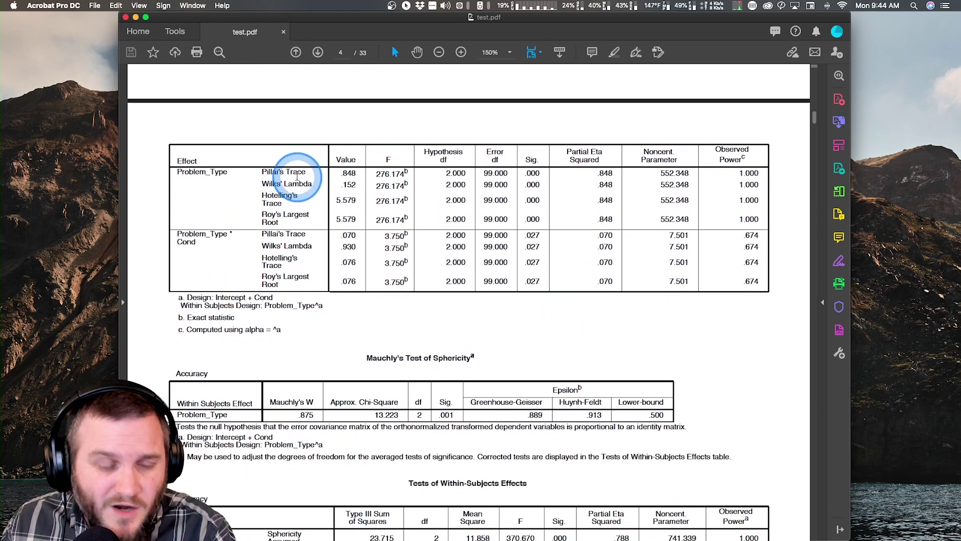
{"action": "scroll", "coordinate": [498, 315], "scroll_direction": "down", "scroll_amount": 14}
{"action": "scroll", "coordinate": [506, 306], "scroll_direction": "down", "scroll_amount": 20}
{"action": "left_click", "coordinate": [439, 314]}
{"action": "left_click", "coordinate": [438, 314]}
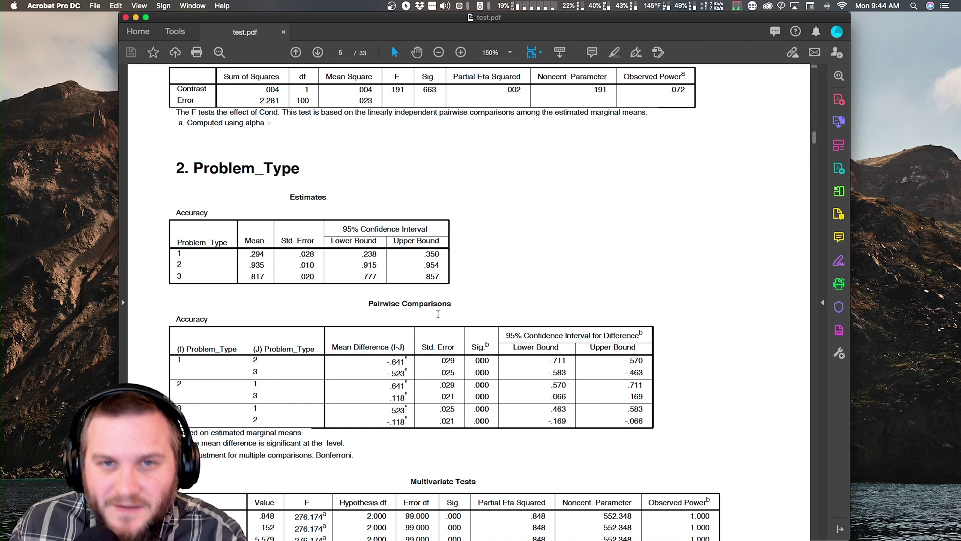
{"action": "scroll", "coordinate": [486, 400], "scroll_direction": "down", "scroll_amount": 4}
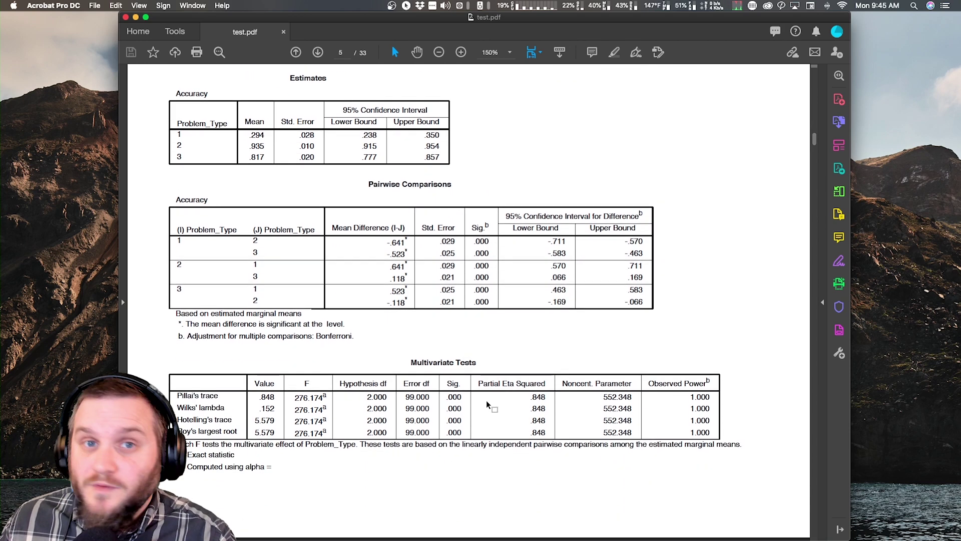